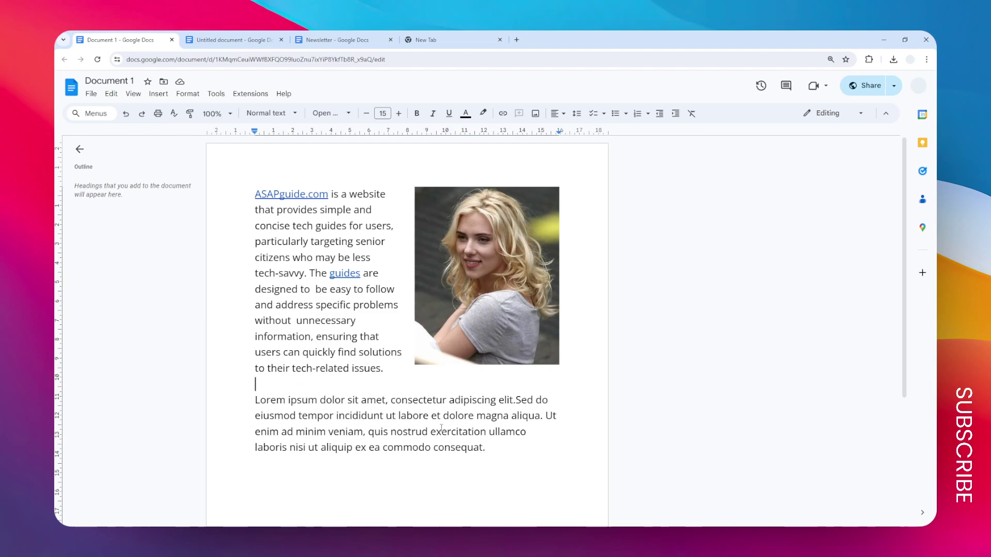
Place the cursor on the empty line beneath the Lorem ipsum paragraph
click(264, 462)
Start a new drawing and draw a vertical line down the canvas with the Line tool
click(158, 94)
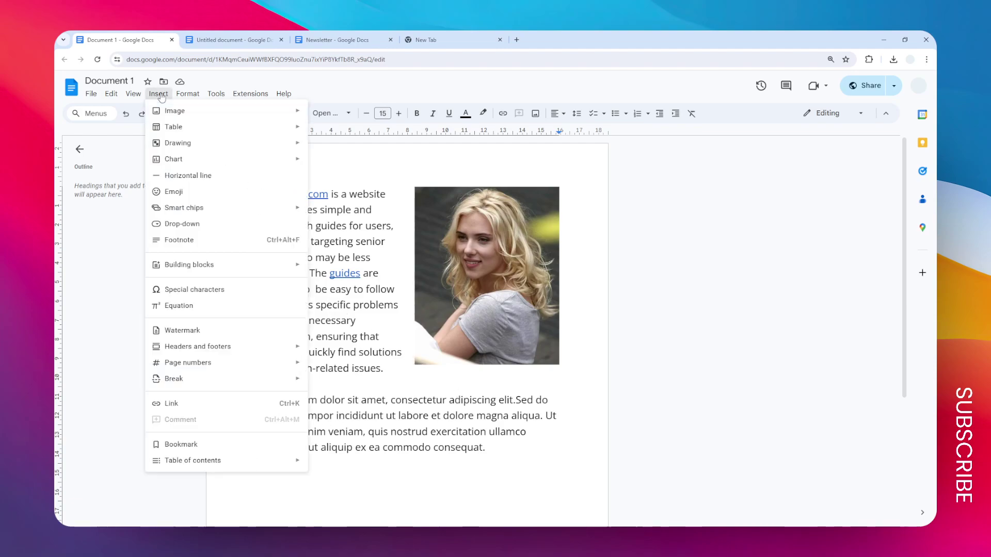
mouse_move(178, 142)
click(347, 150)
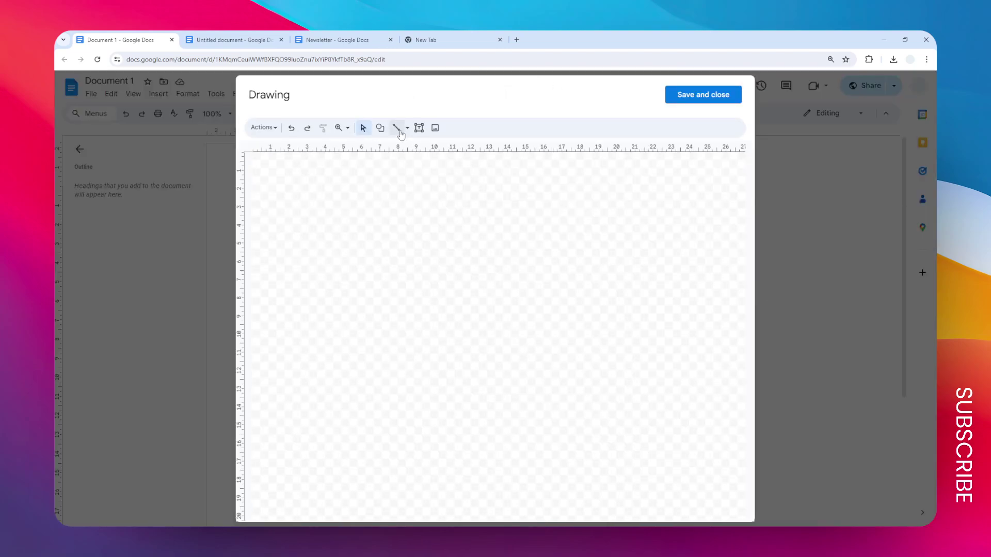
click(397, 128)
mouse_move(374, 179)
mouse_down()
mouse_move(361, 341)
mouse_move(384, 375)
mouse_move(373, 375)
mouse_up()
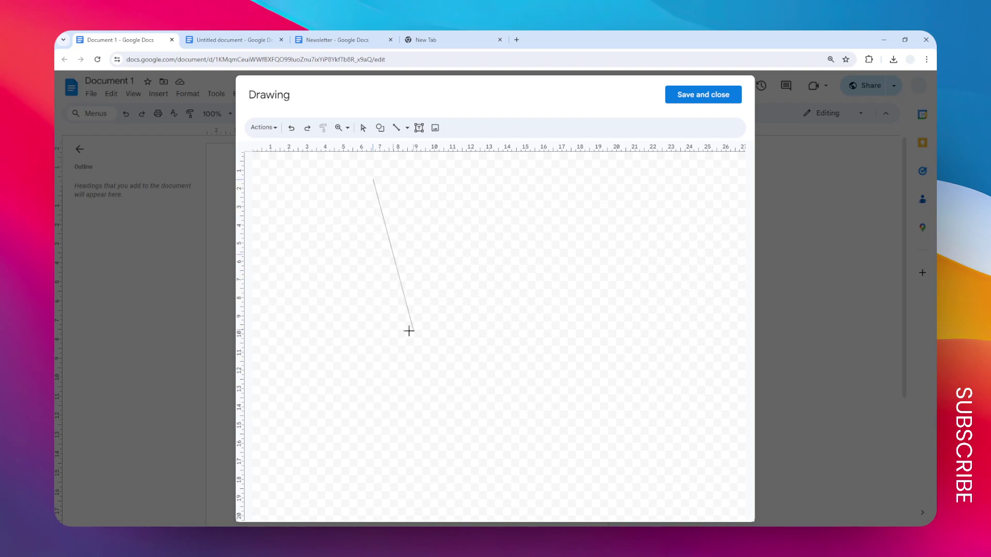
mouse_move(373, 375)
mouse_down()
mouse_move(433, 351)
mouse_move(249, 312)
mouse_move(423, 317)
mouse_move(371, 336)
mouse_move(365, 402)
mouse_move(489, 330)
mouse_move(289, 379)
mouse_move(387, 373)
mouse_up()
Recolour the line red and give it a thicker line weight
click(454, 127)
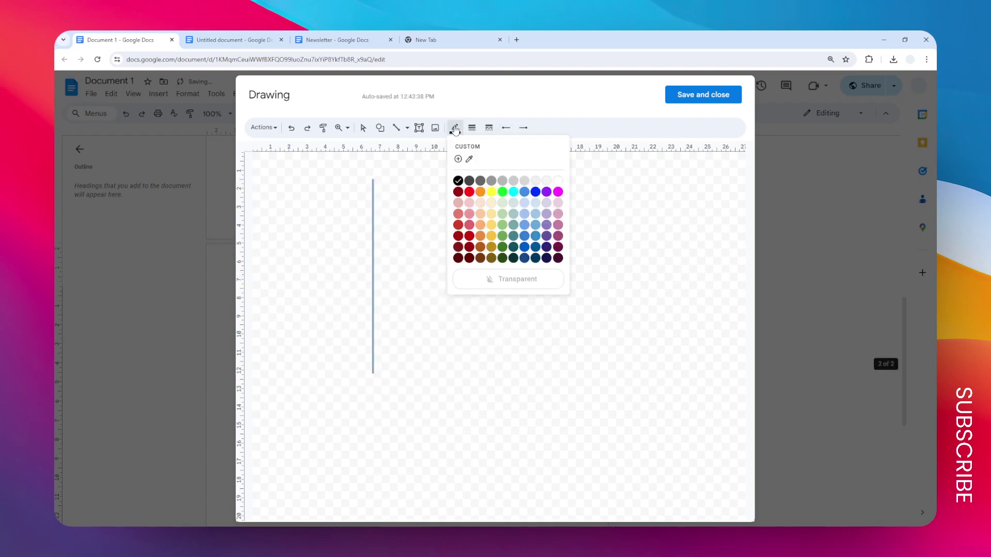
click(468, 192)
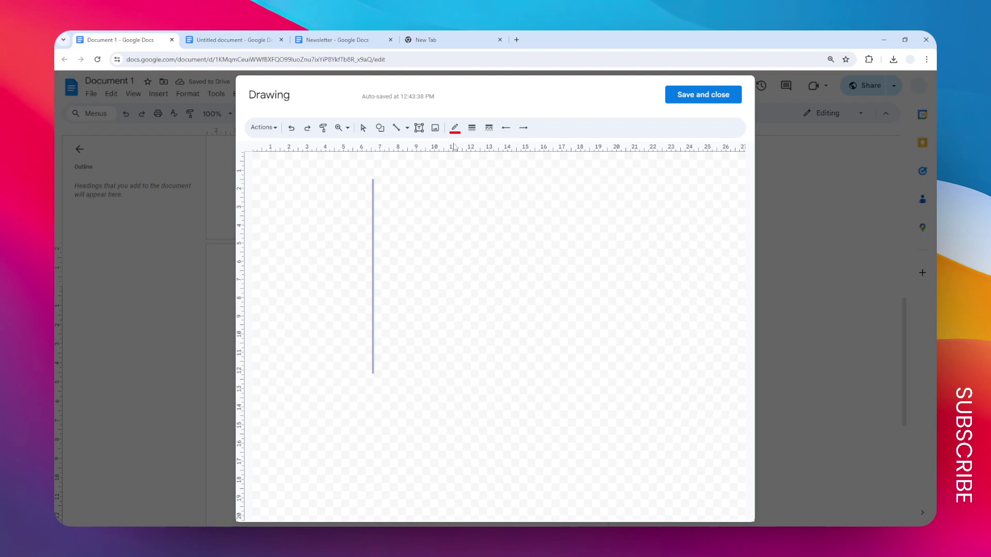
click(471, 128)
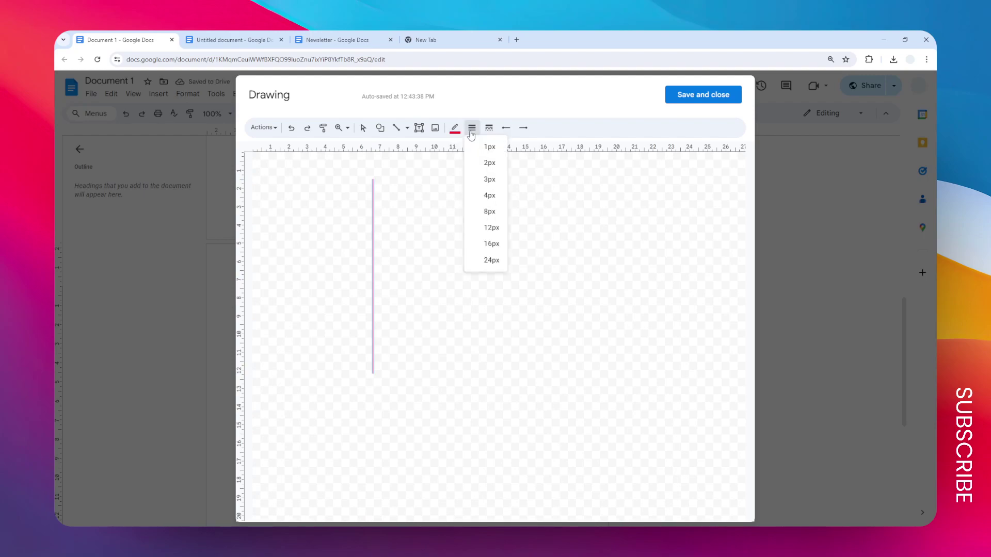
click(487, 179)
click(489, 128)
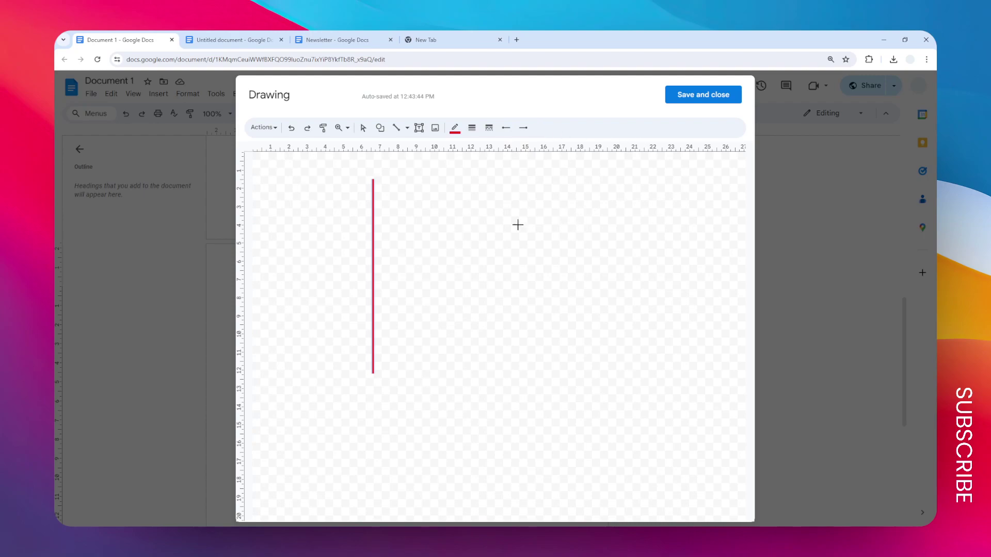
Save and close the drawing, then widen the inserted red line image slightly
click(705, 97)
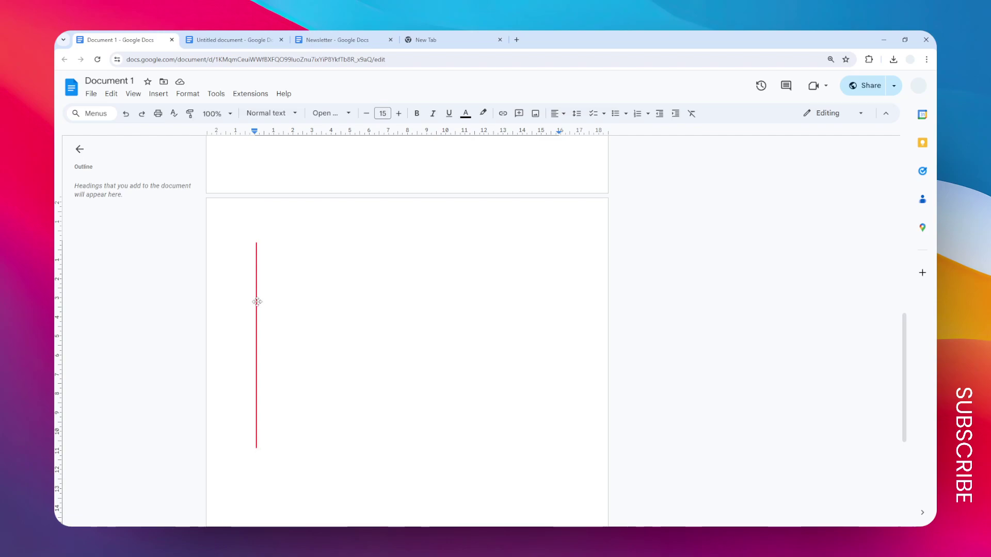
click(257, 301)
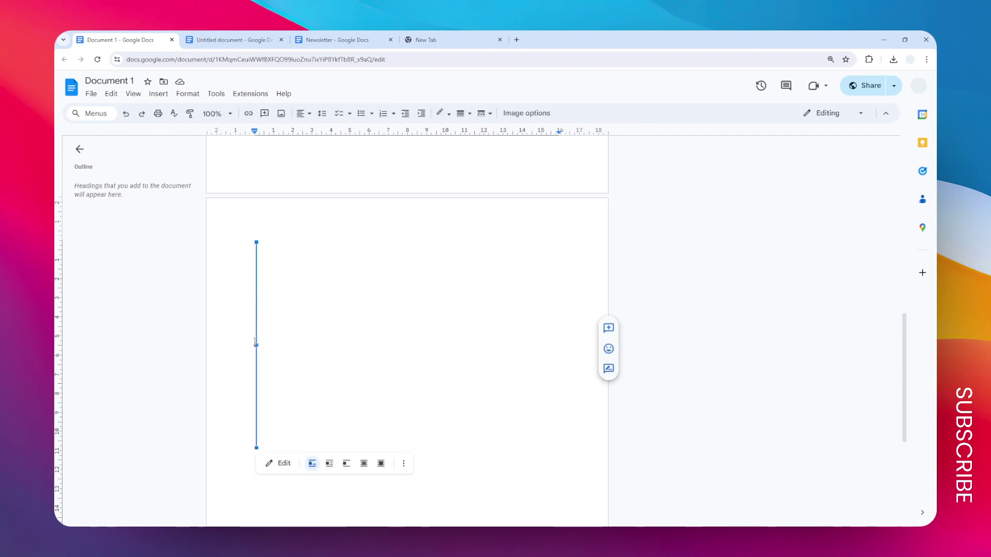
drag(256, 344, 266, 344)
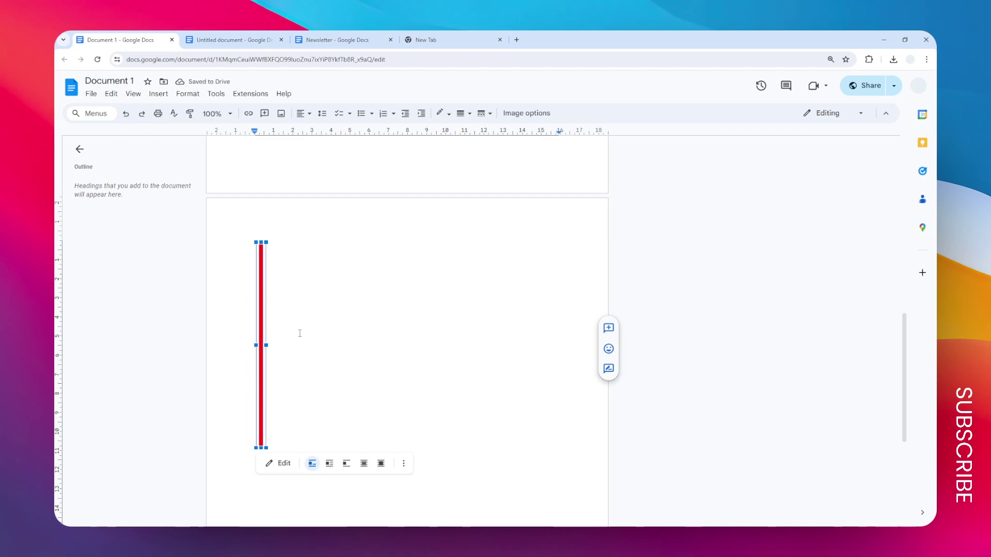
scroll(307, 412, down, 2)
scroll(283, 350, up, 1)
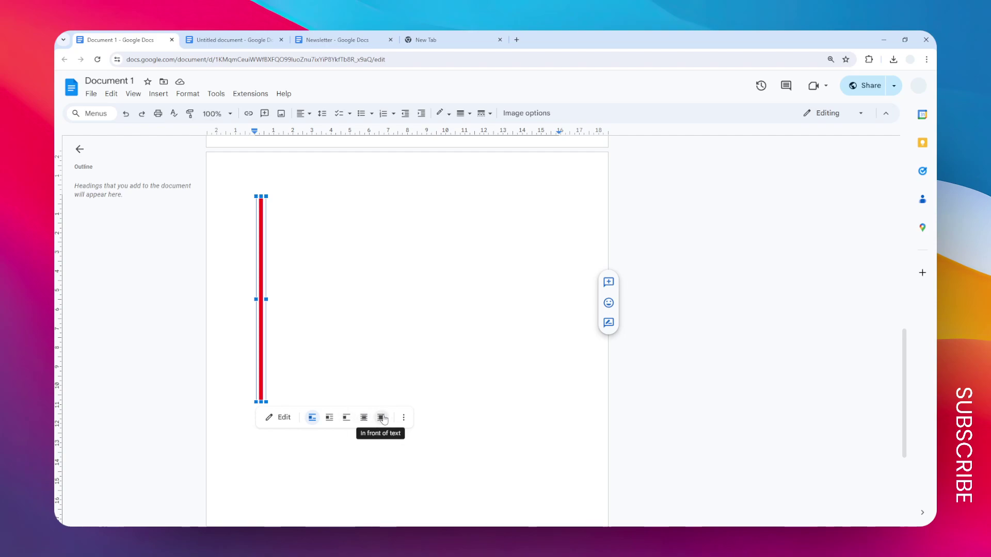
Set the red line to In front of text, drag it beside the Lorem paragraph, then delete it
click(382, 417)
scroll(279, 341, up, 3)
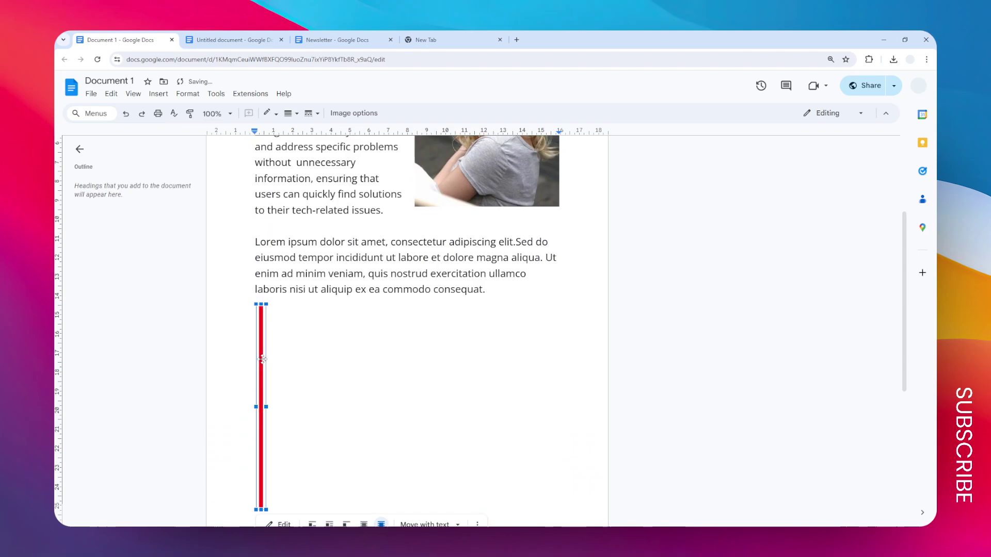
drag(262, 358, 290, 330)
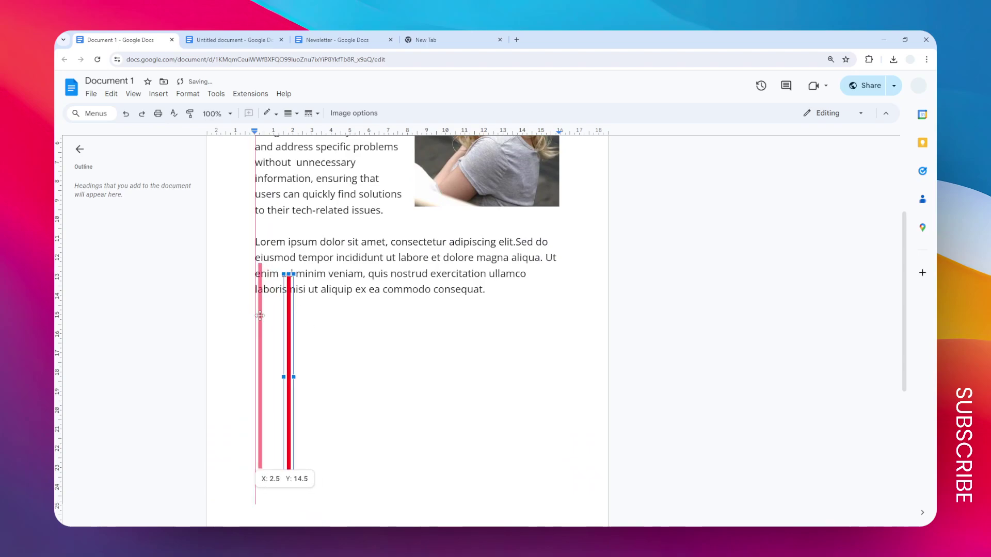
drag(290, 329, 245, 292)
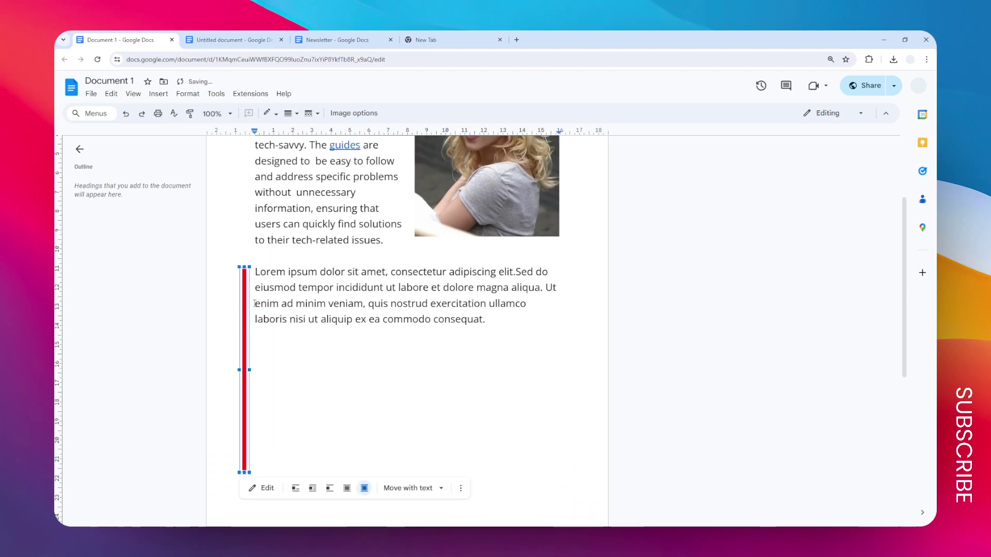
scroll(246, 292, up, 2)
mouse_move(244, 376)
mouse_down()
mouse_move(504, 332)
mouse_move(405, 360)
mouse_up()
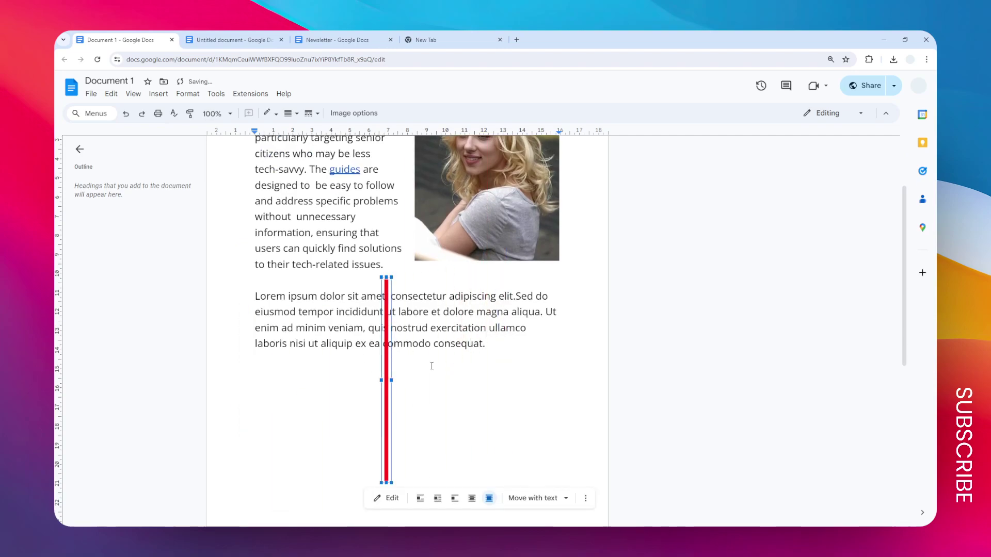
scroll(441, 374, up, 1)
scroll(433, 364, up, 1)
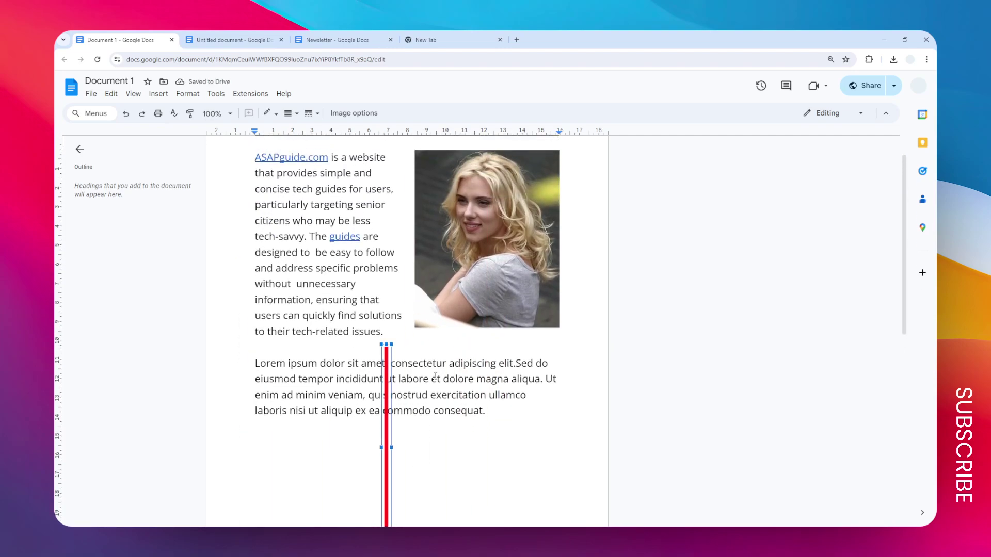
scroll(435, 372, up, 1)
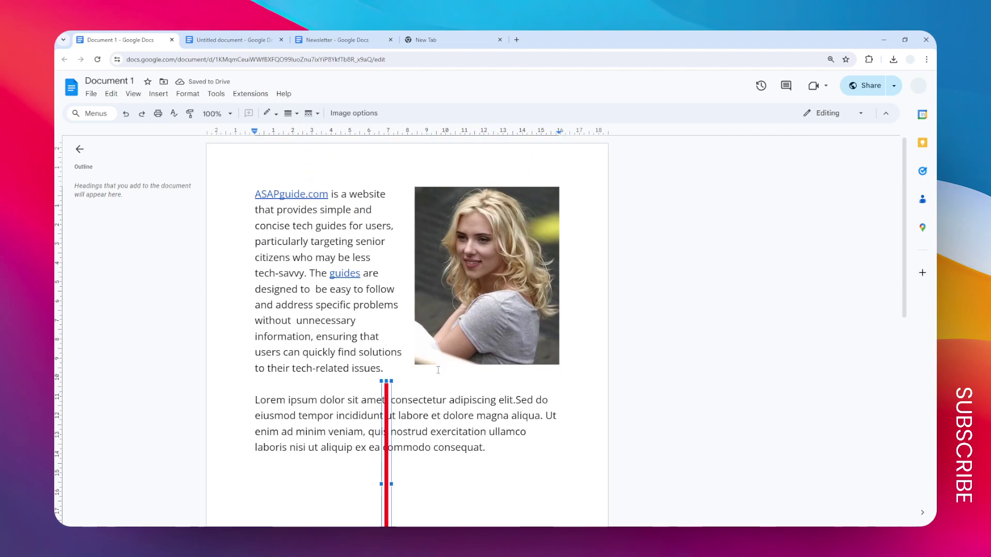
scroll(436, 364, down, 2)
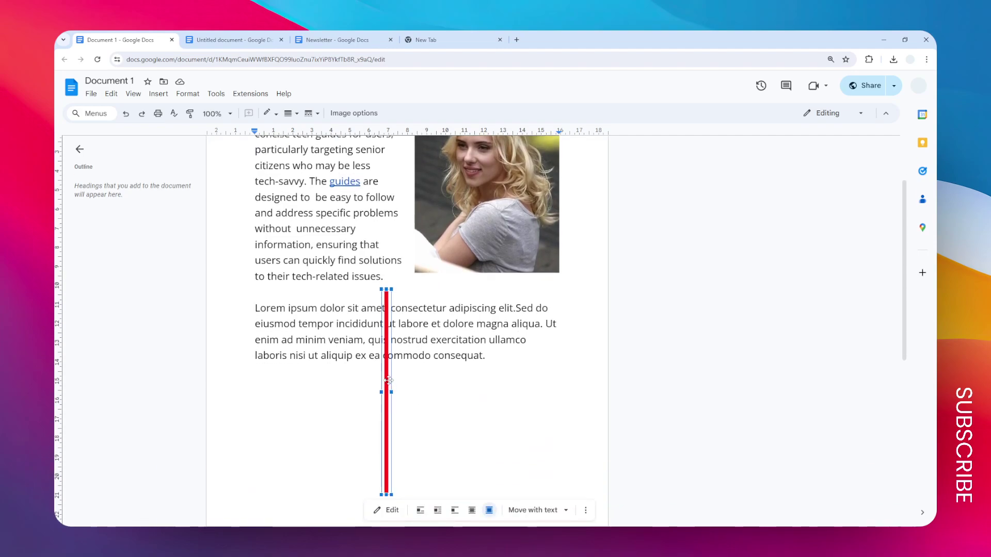
key(Delete)
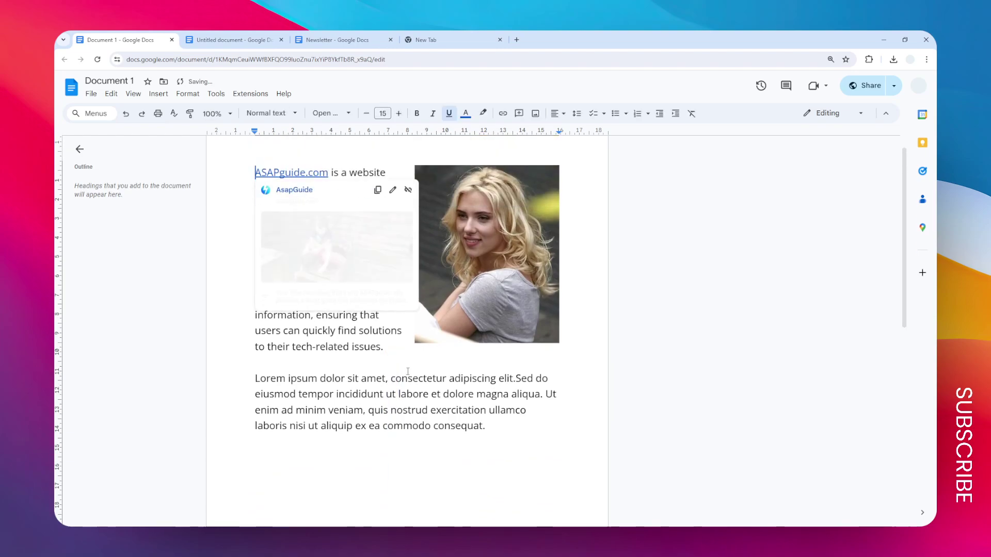
Select the whole Lorem ipsum paragraph and bring up the Format menu's paragraph styles
drag(486, 427, 240, 378)
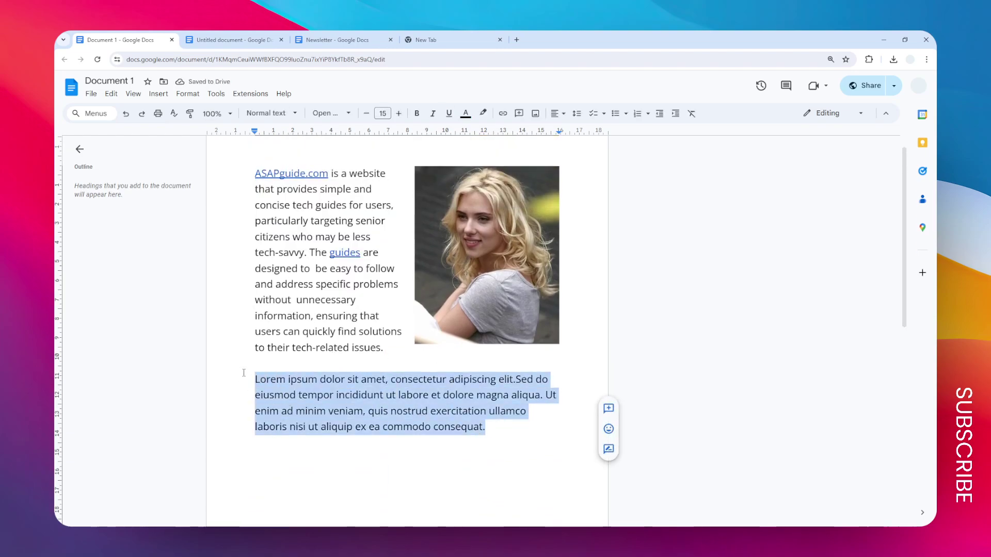
click(479, 410)
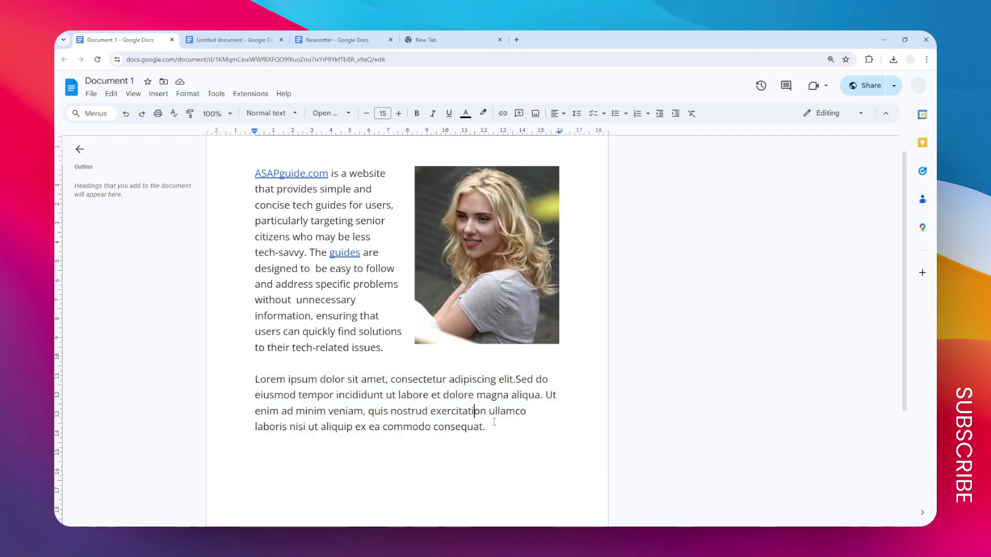
drag(488, 426, 225, 370)
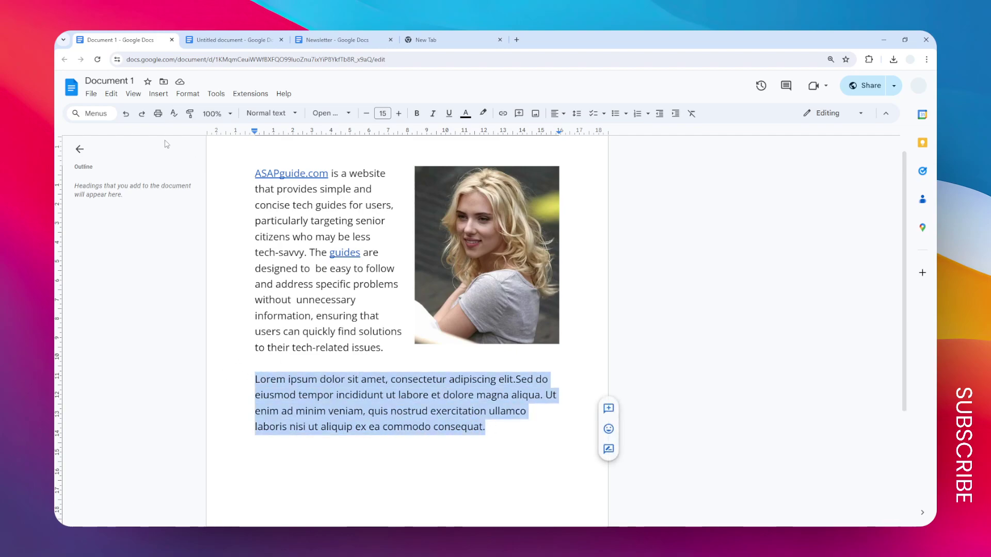
click(188, 94)
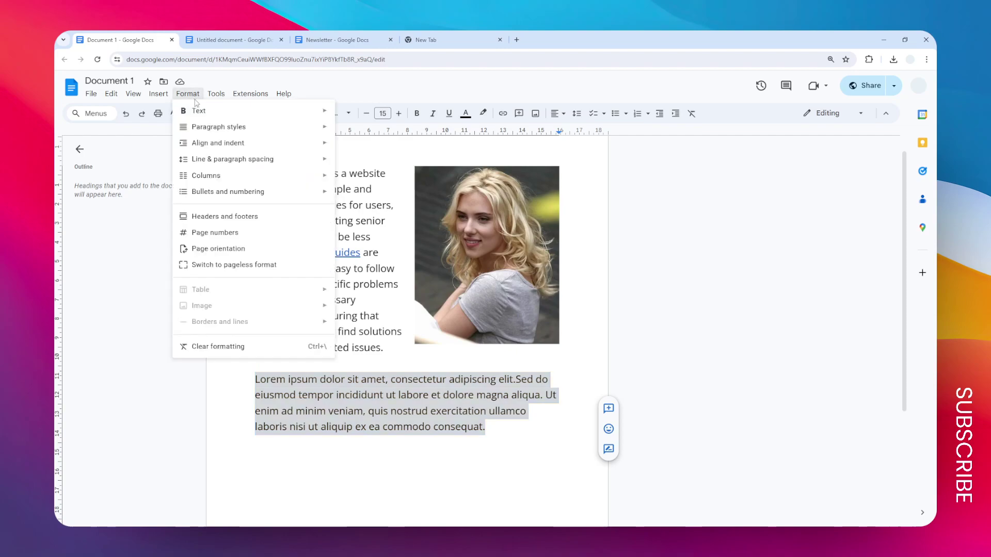
mouse_move(219, 127)
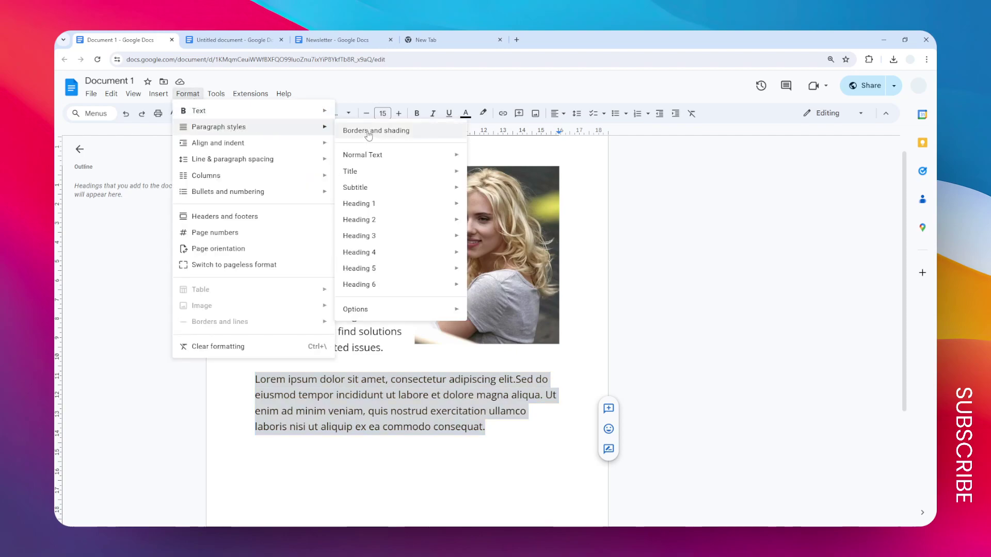
In Borders and shading, choose the left border position, 2.25pt width and solid dash
click(369, 132)
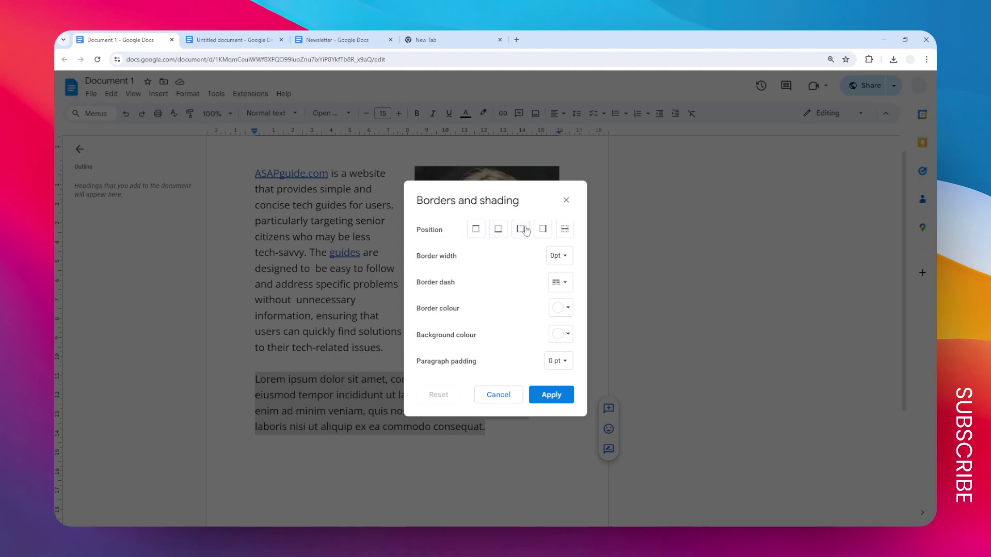
click(525, 230)
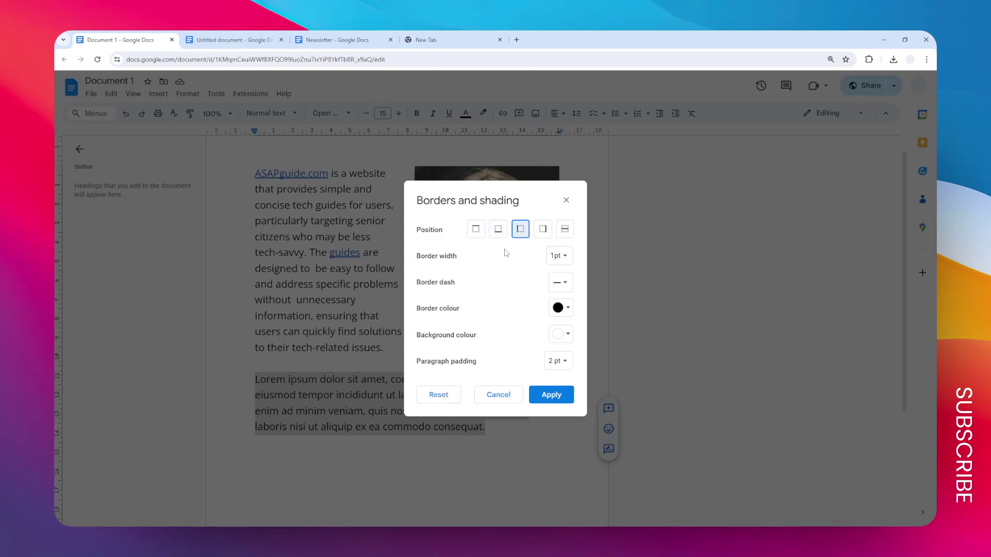
click(560, 255)
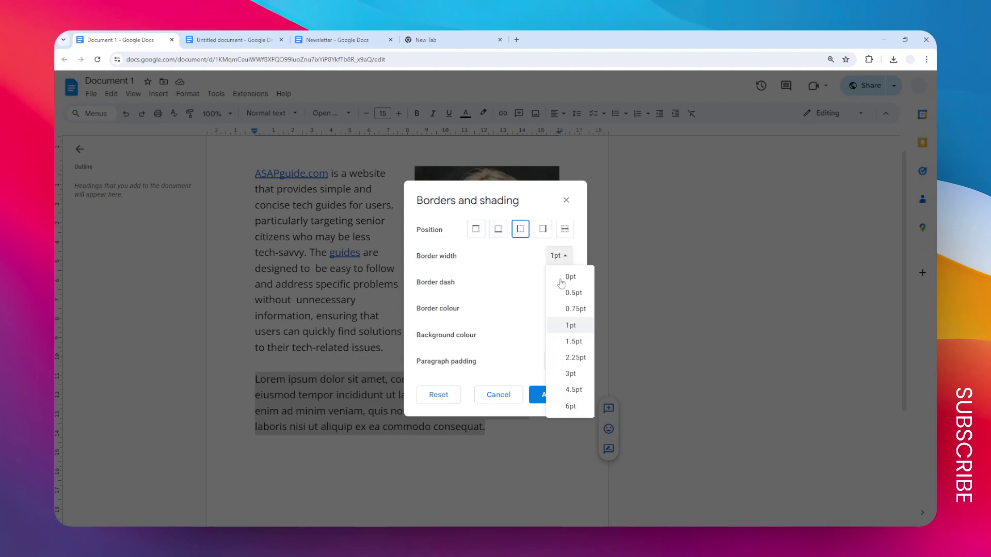
click(573, 357)
click(559, 282)
click(565, 301)
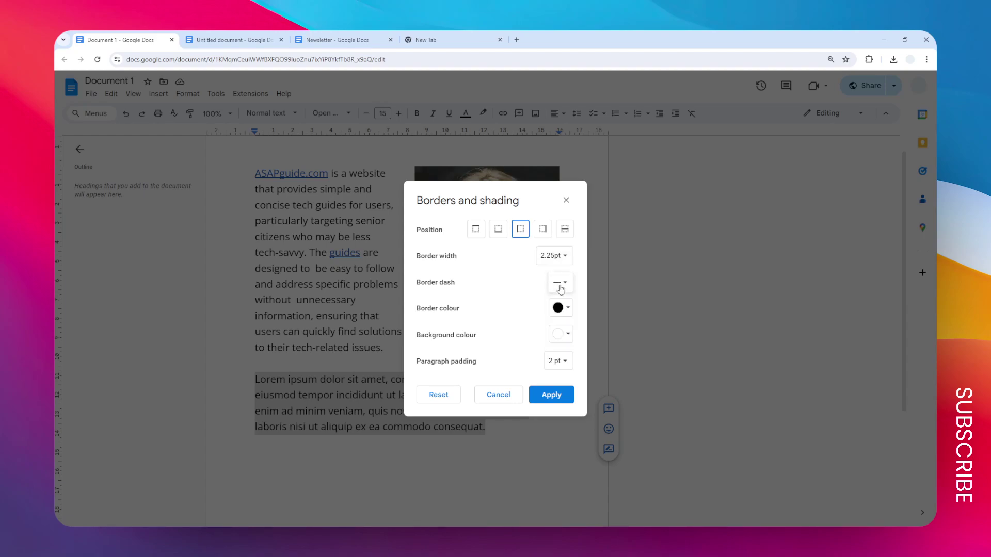
Make the border green, set the paragraph padding, and apply it
click(562, 309)
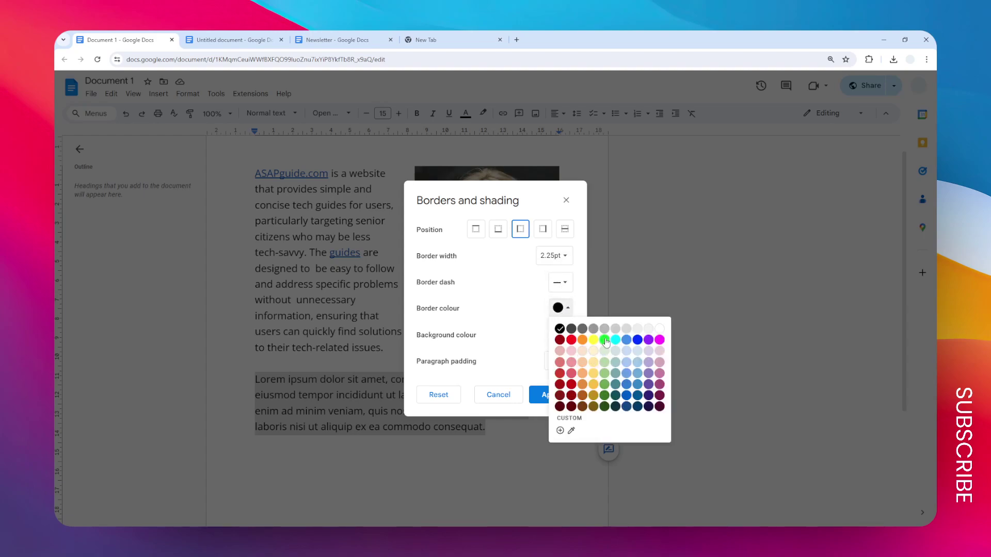
click(605, 384)
click(559, 360)
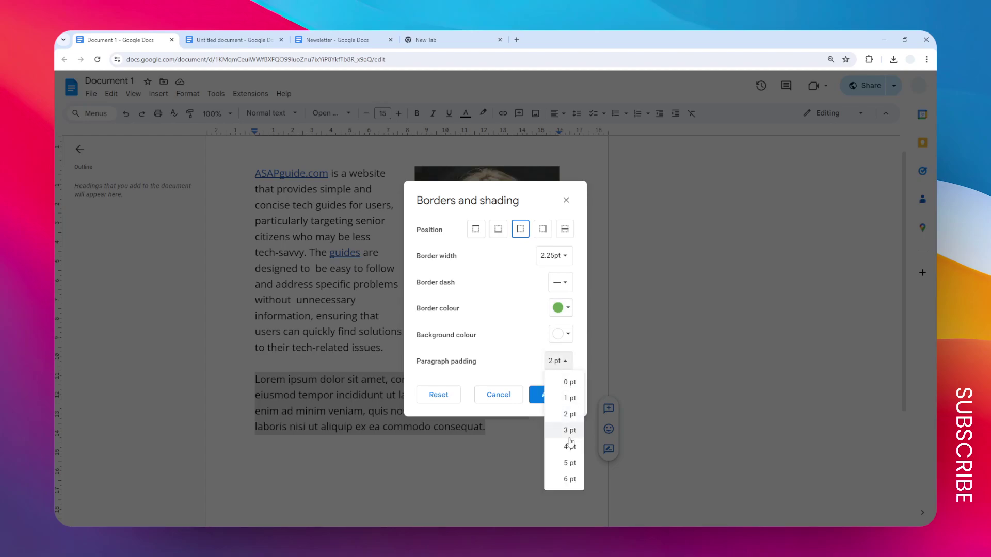
click(569, 446)
click(550, 395)
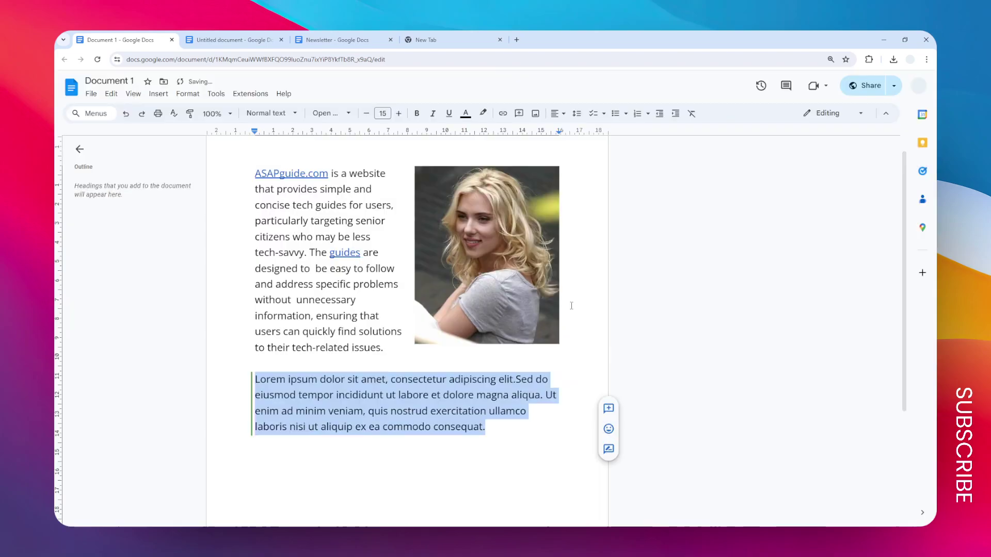
click(270, 399)
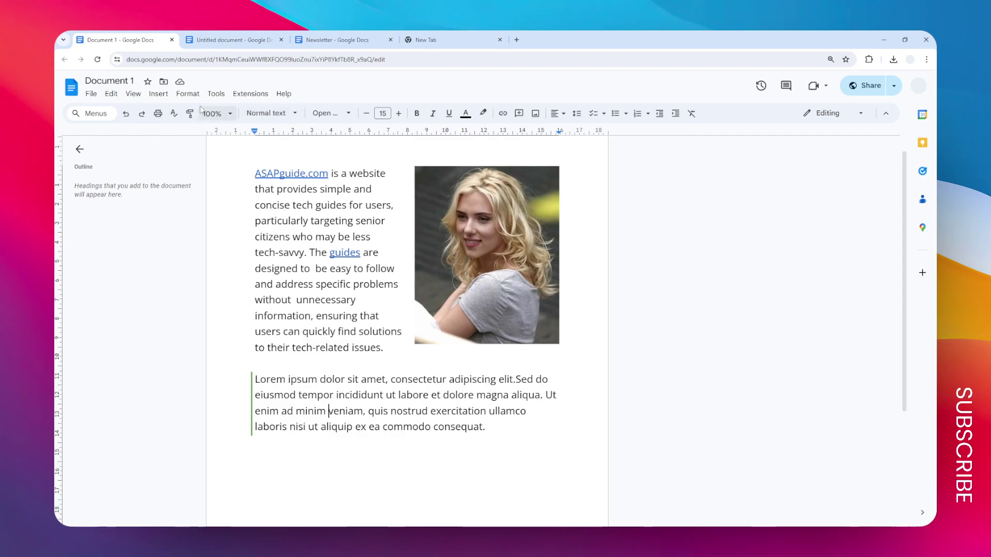
Undo the green border, then select both columns' text in Untitled document and open Format
click(126, 114)
click(221, 39)
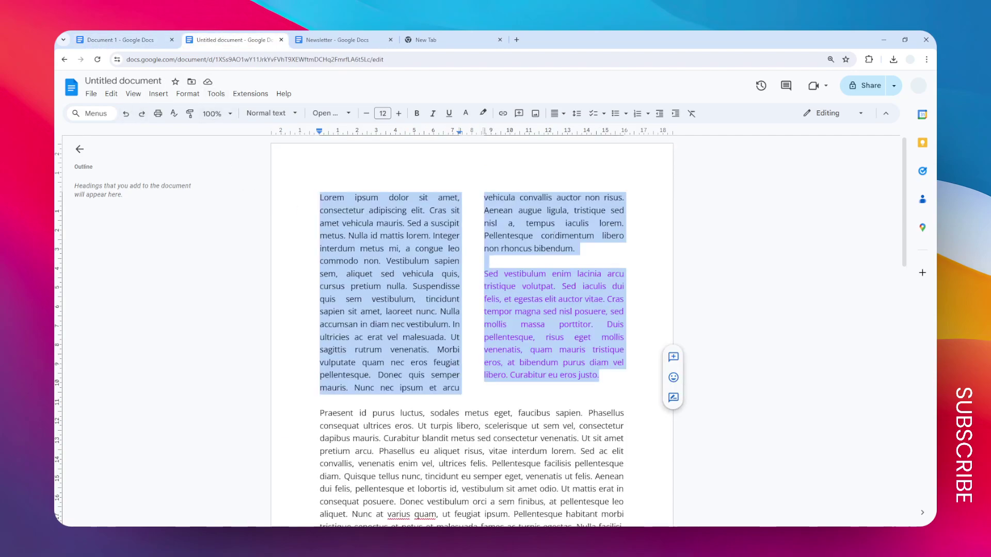
click(577, 273)
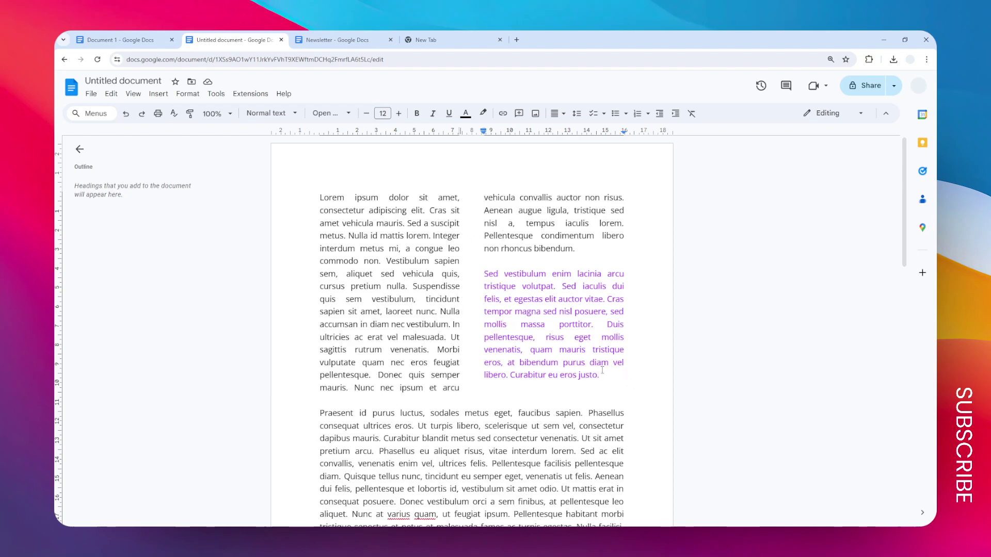
drag(627, 374, 320, 198)
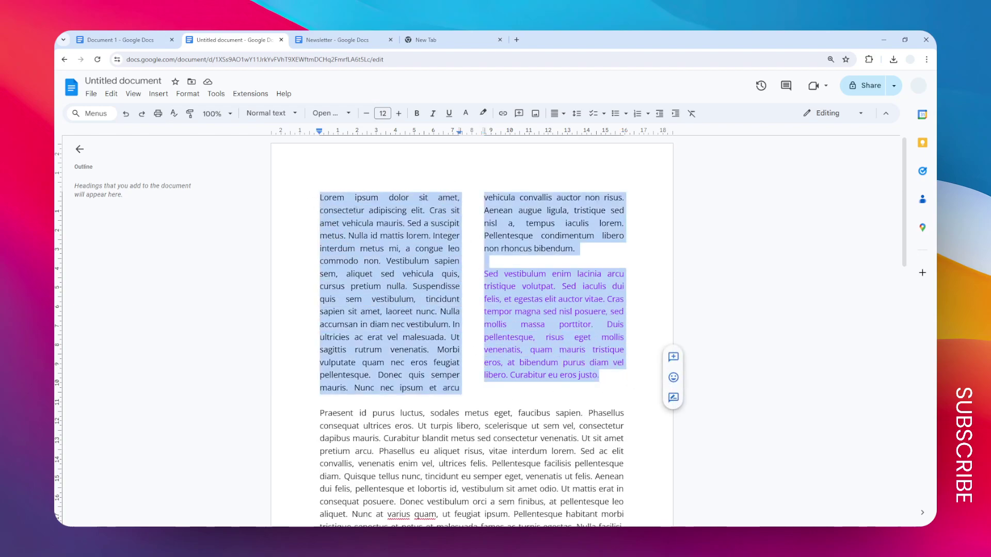
click(186, 96)
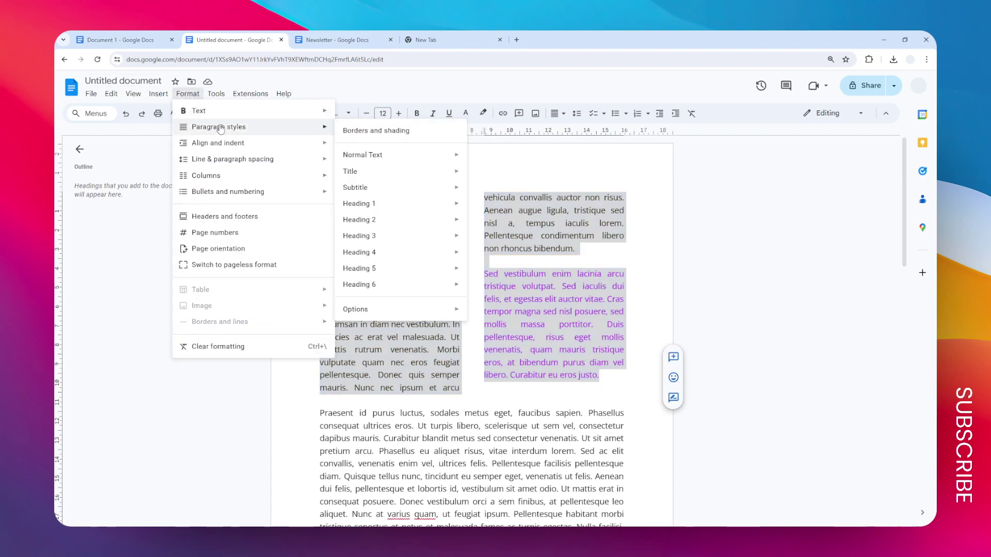
mouse_move(206, 175)
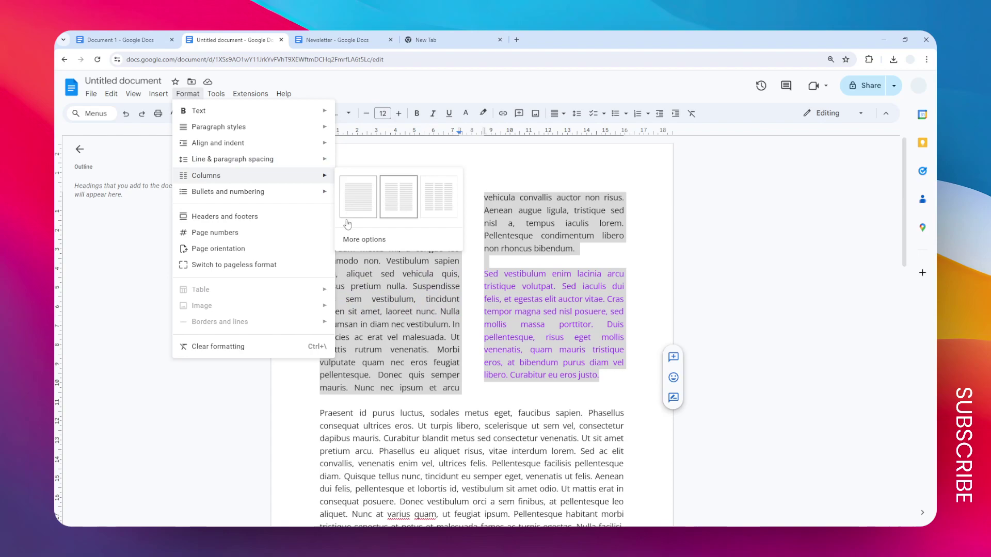
Turn on Line between columns in the column options and apply it, then return to Document 1
click(364, 240)
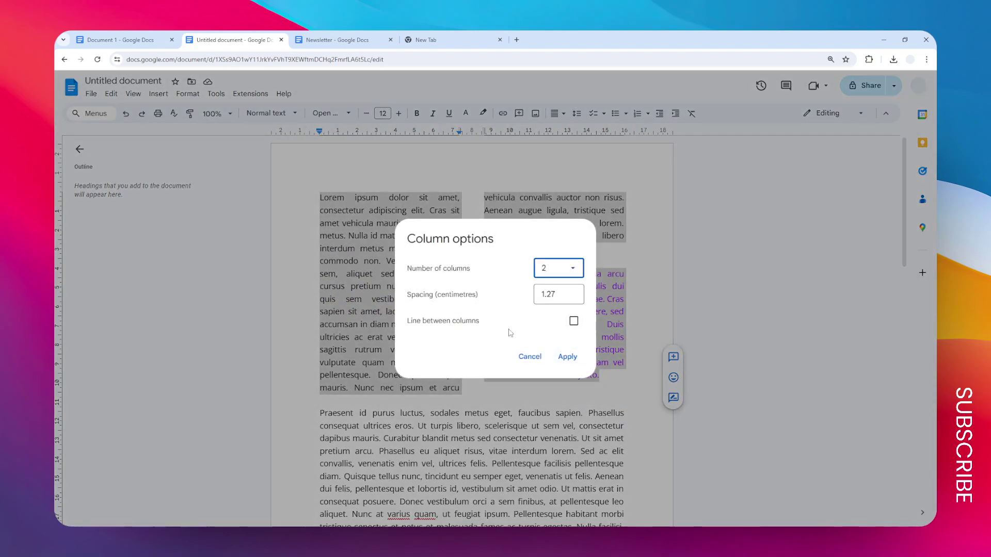
click(573, 320)
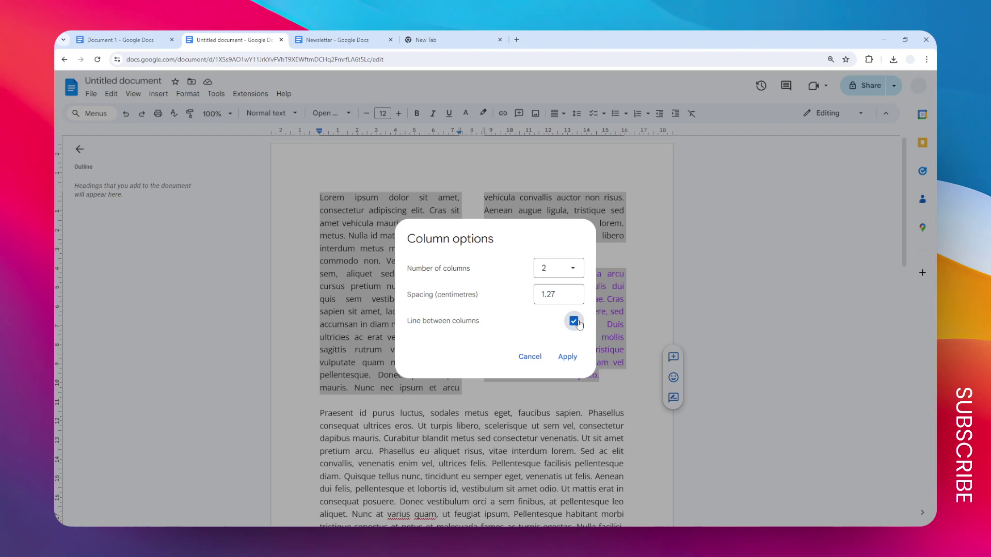
click(568, 357)
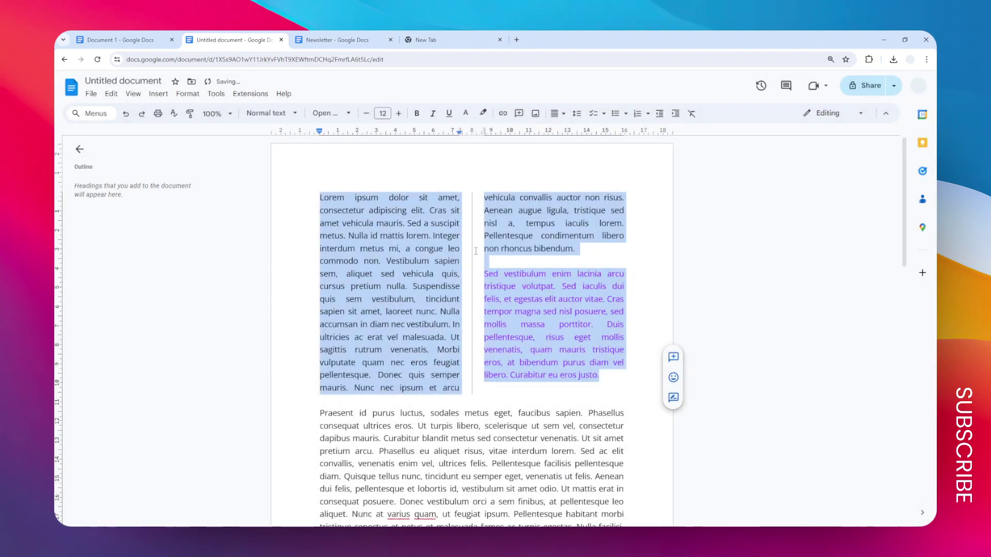
click(504, 311)
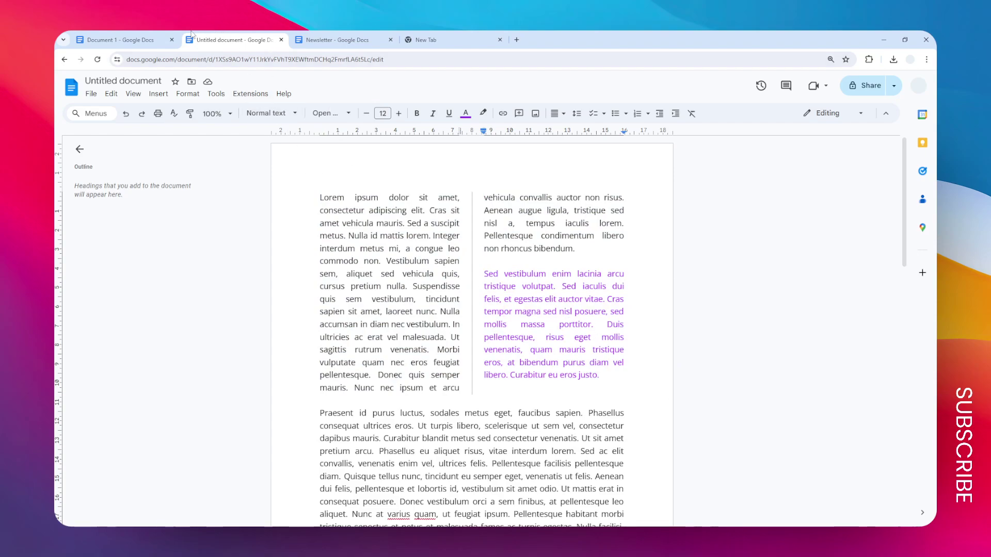
click(132, 37)
click(500, 423)
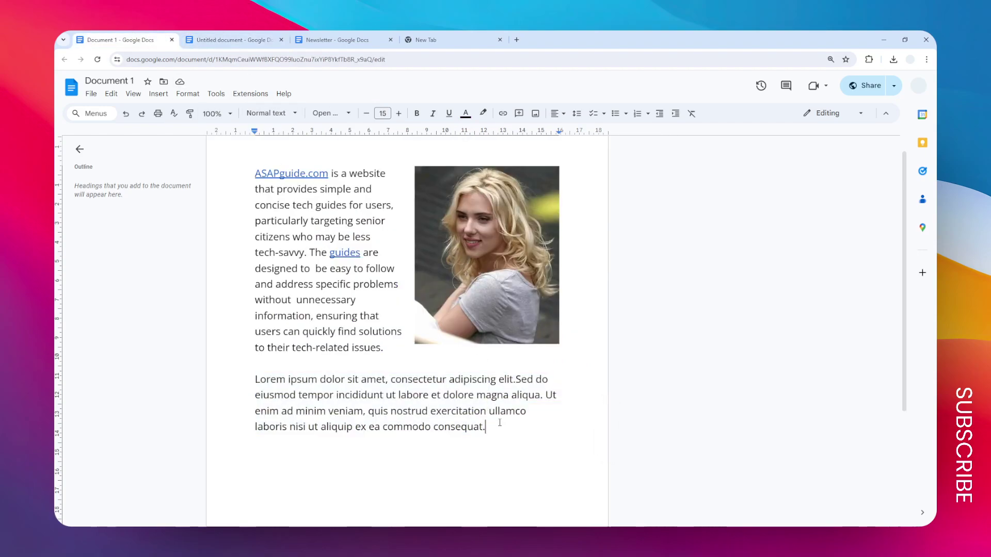